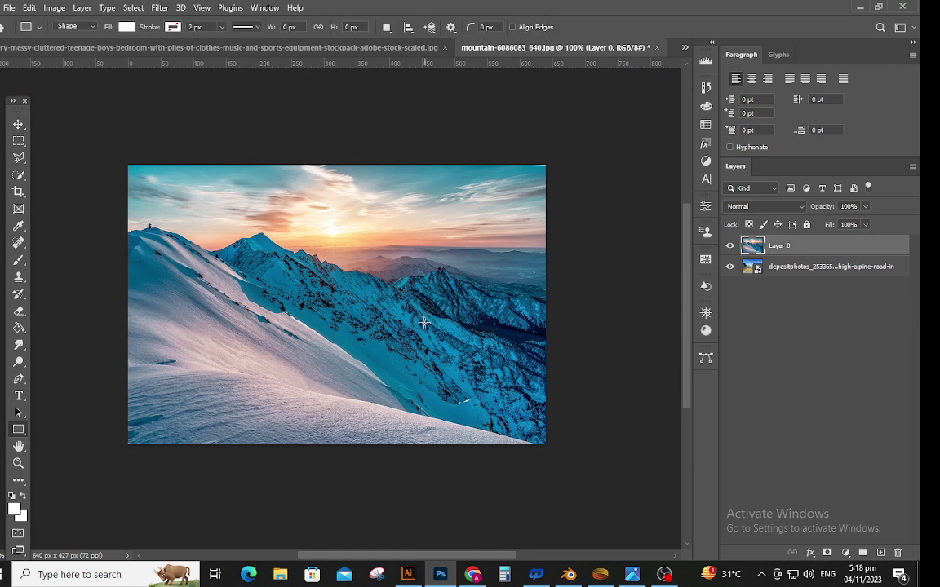
Draw a white 162 × 161 px rectangle over the photo's lower-right corner.
mouse_move(435, 354)
left_mouse_down()
mouse_move(532, 447)
mouse_move(544, 444)
left_mouse_up()
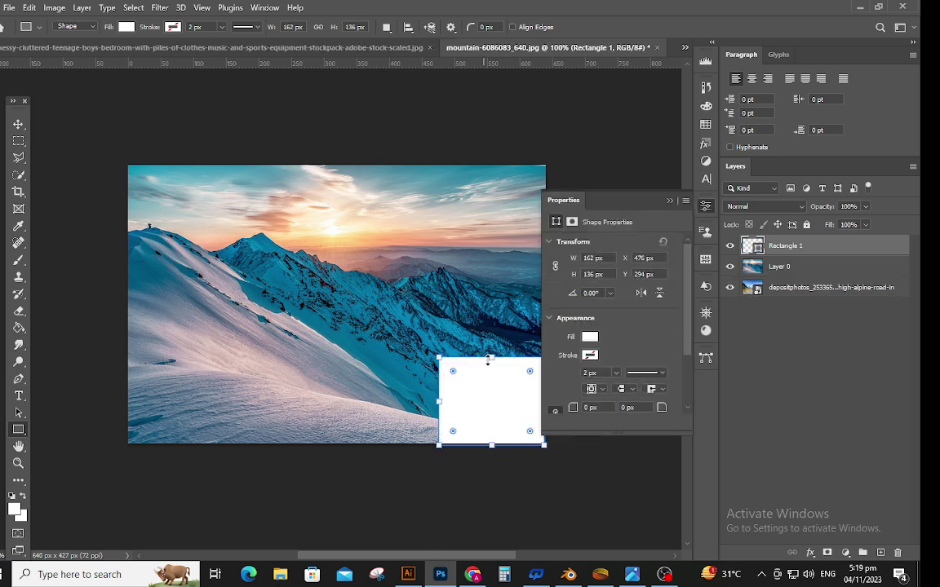
left_click_drag(492, 356, 492, 341)
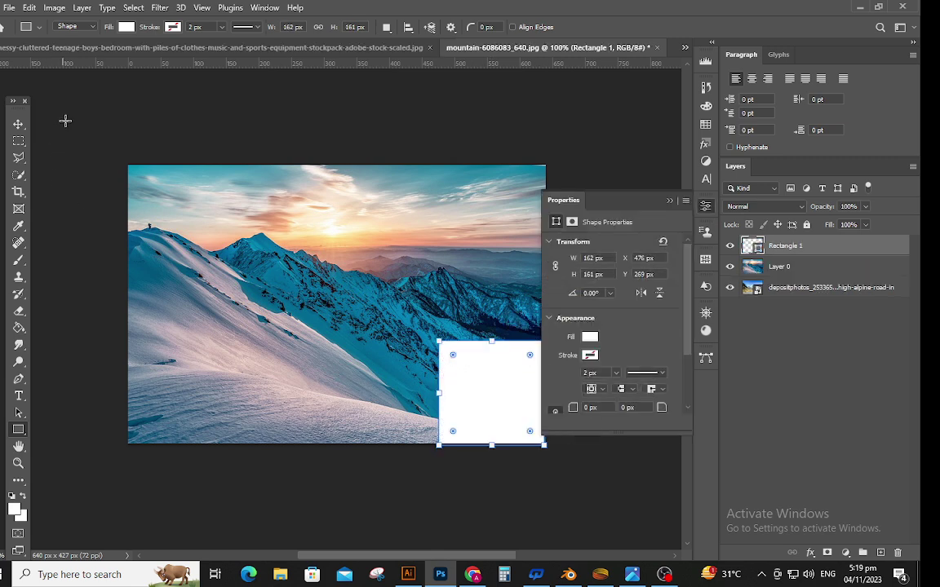
left_click(21, 126)
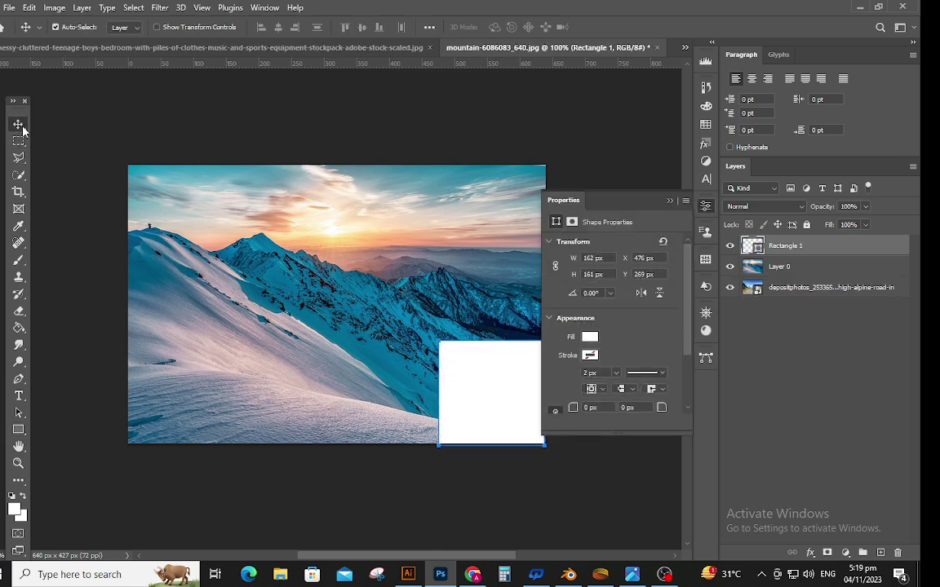
left_click(668, 202)
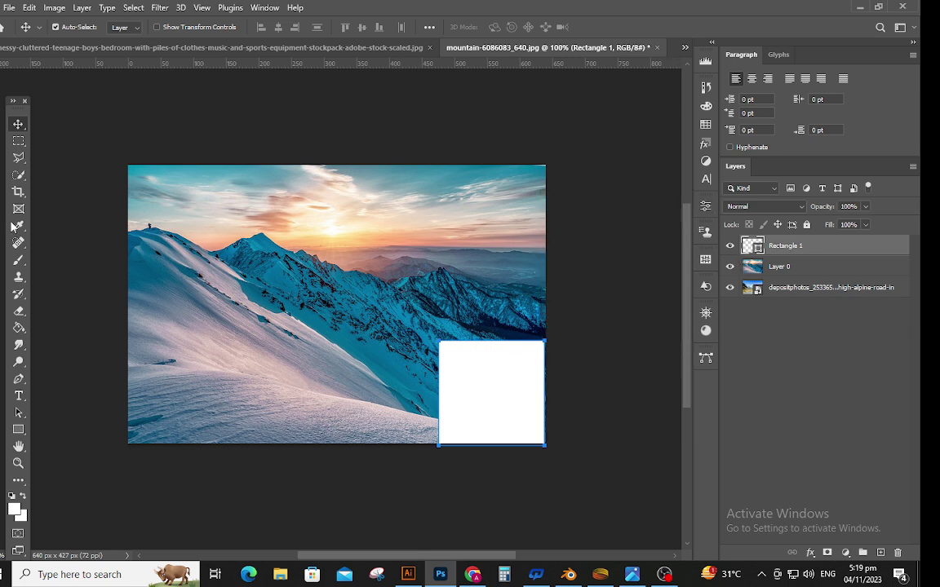
Give Rectangle 1 a black-to-white linear Gradient Overlay at -45° angle and 150% scale.
right_click(839, 245)
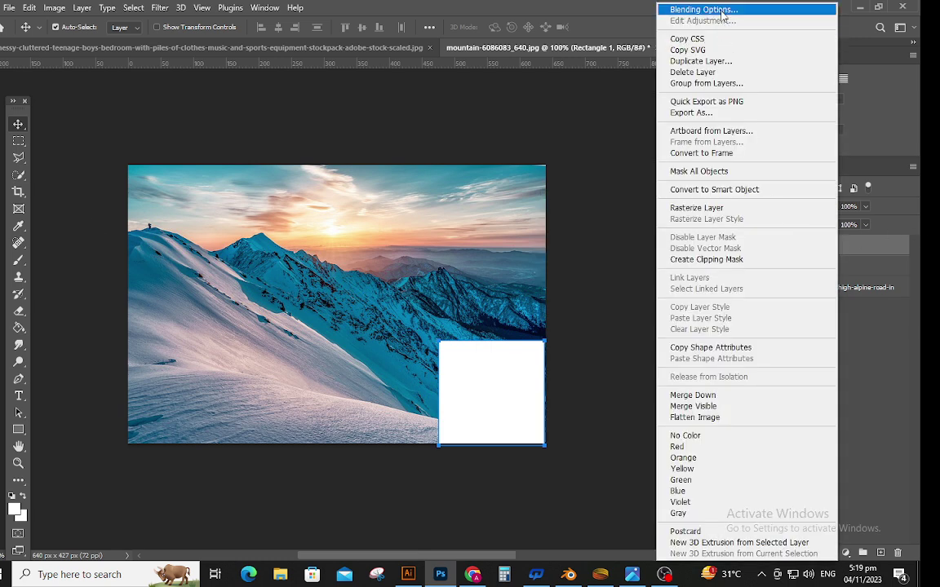
left_click(652, 9)
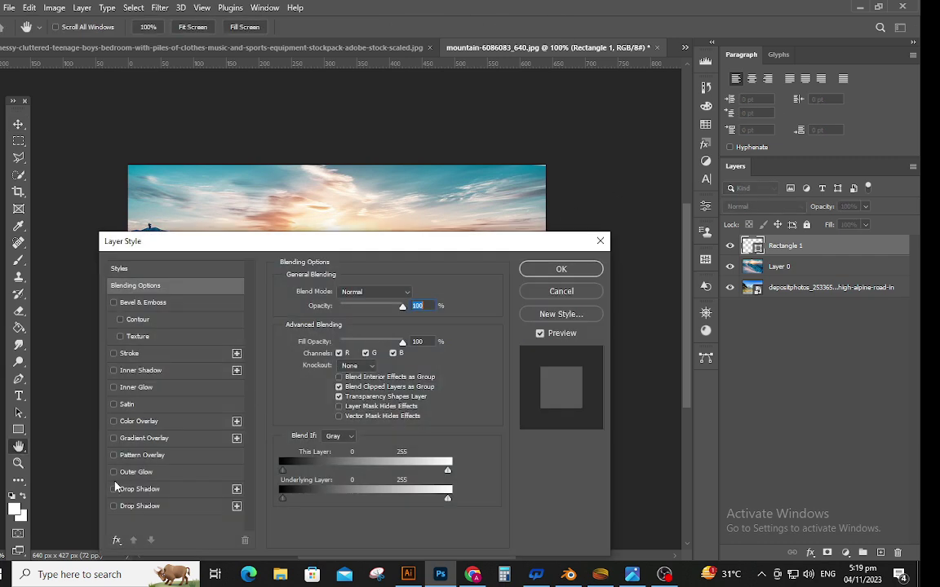
left_click(113, 438)
left_click(163, 438)
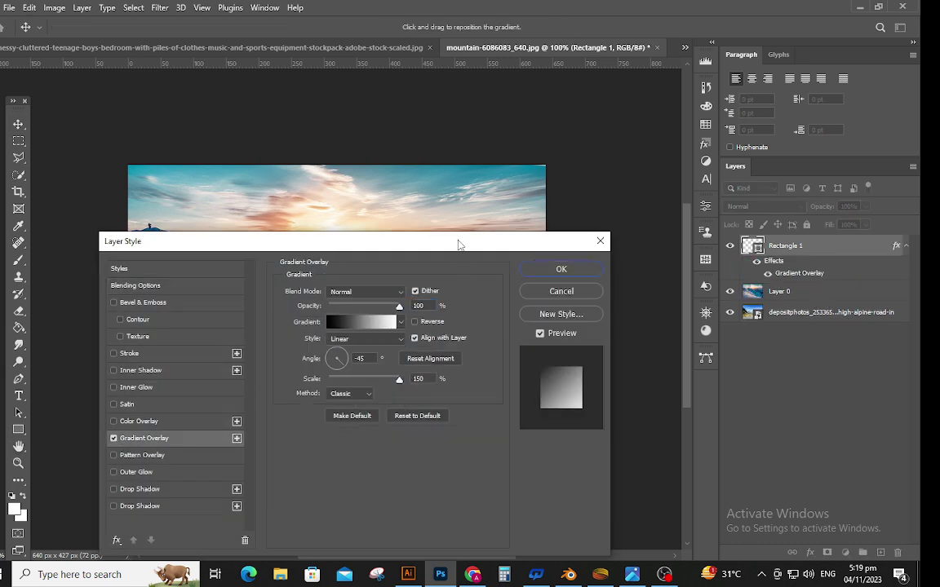
left_click_drag(415, 248, 509, 157)
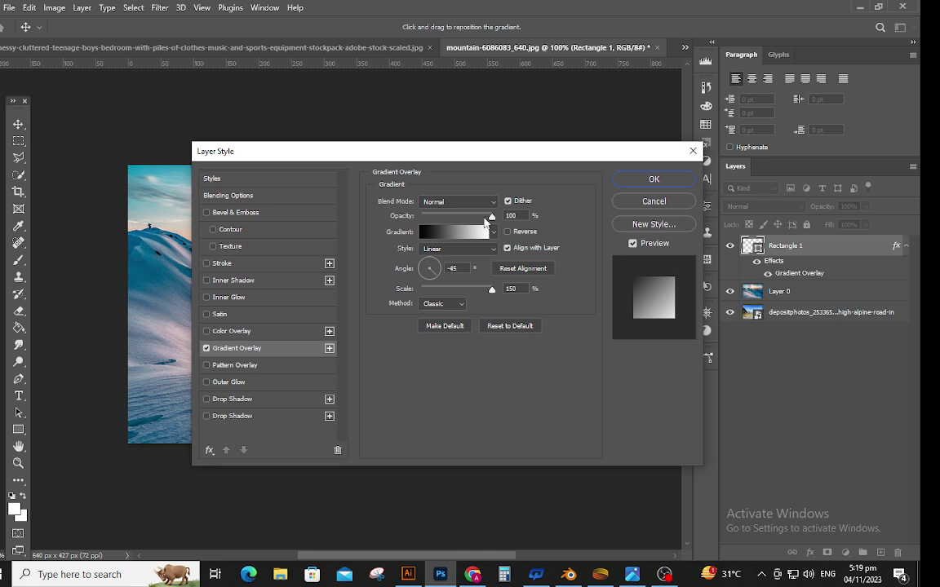
left_click(653, 178)
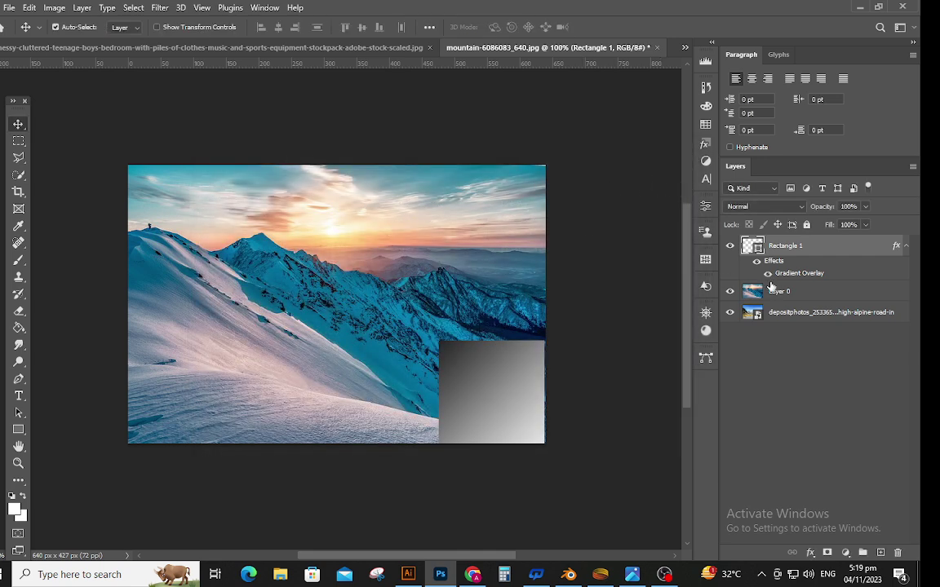
Snap the rectangle flush to the right edge and convert it with Layer 0 into one smart object.
key("ctrl")
left_click_drag(541, 390, 546, 397)
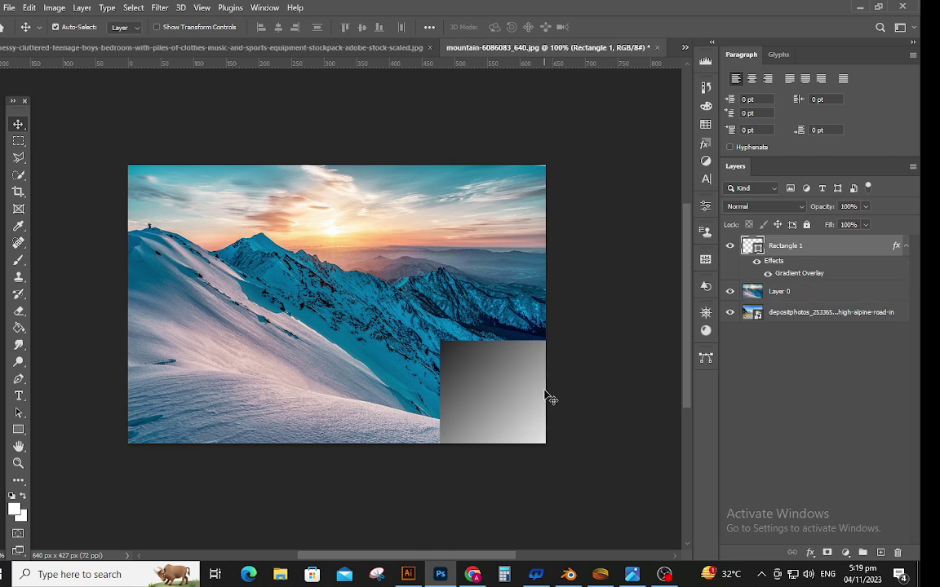
left_click(794, 292)
right_click(794, 292)
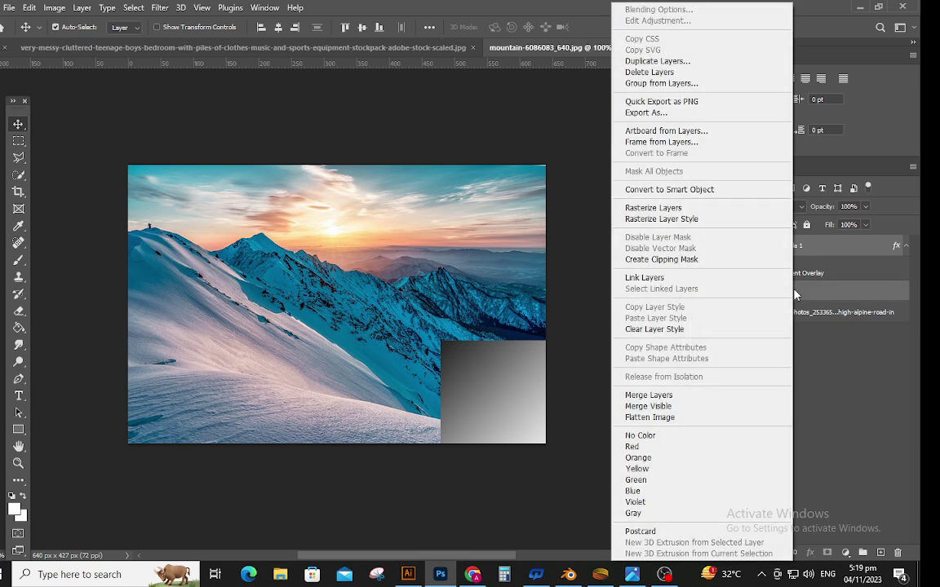
left_click(691, 191)
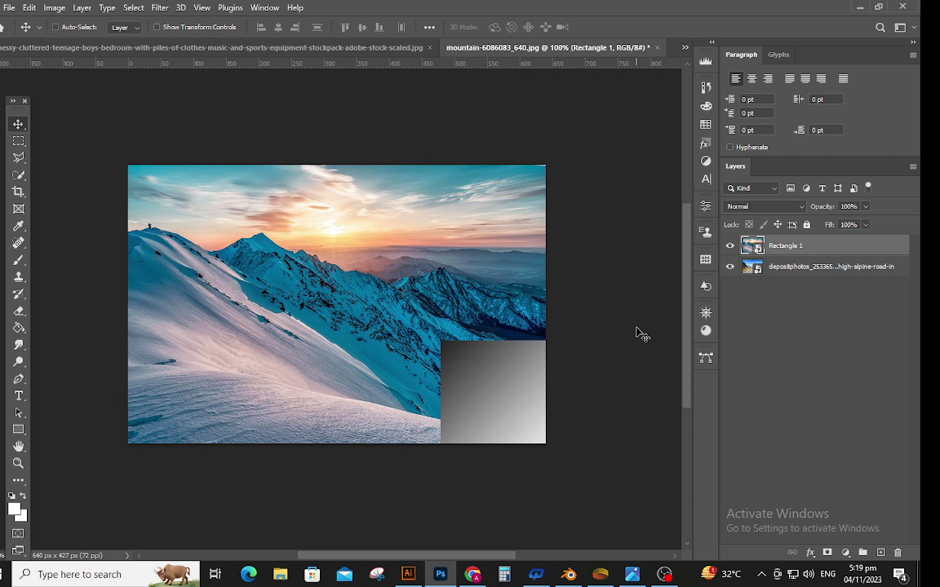
key("ctrl+t")
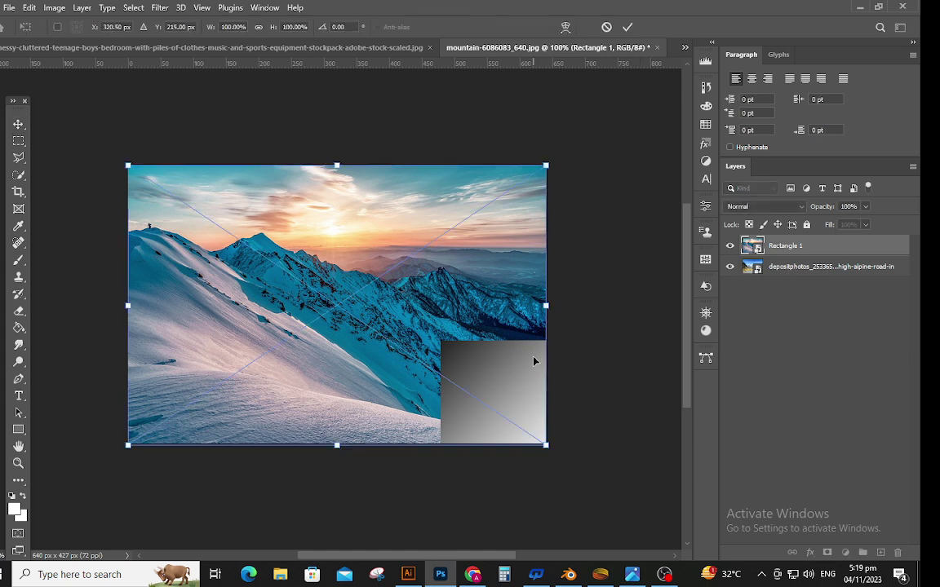
Warp the smart object's bottom-right corner up-left into a page curl exposing the road photo.
right_click(534, 361)
left_click(518, 235)
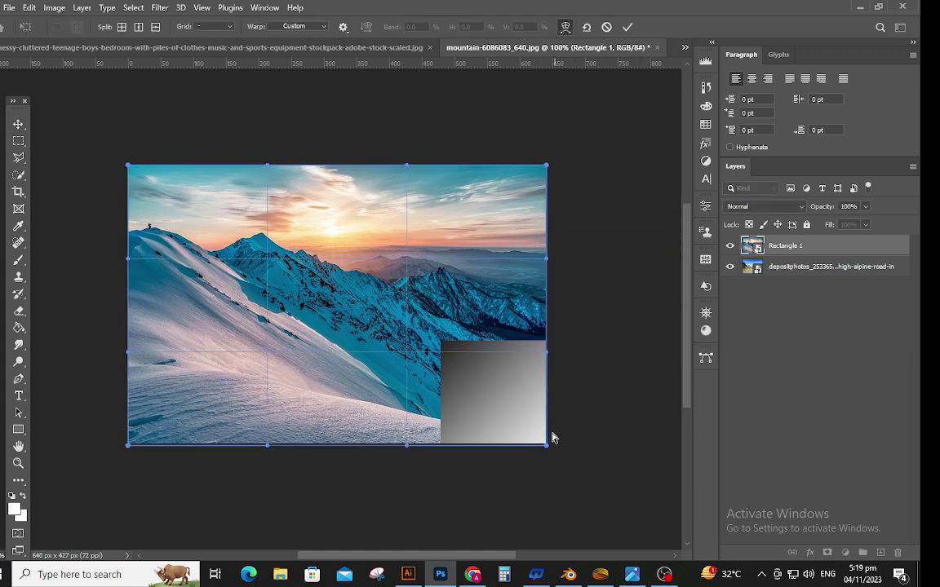
mouse_move(546, 446)
left_mouse_down()
mouse_move(515, 388)
mouse_move(417, 287)
left_mouse_up()
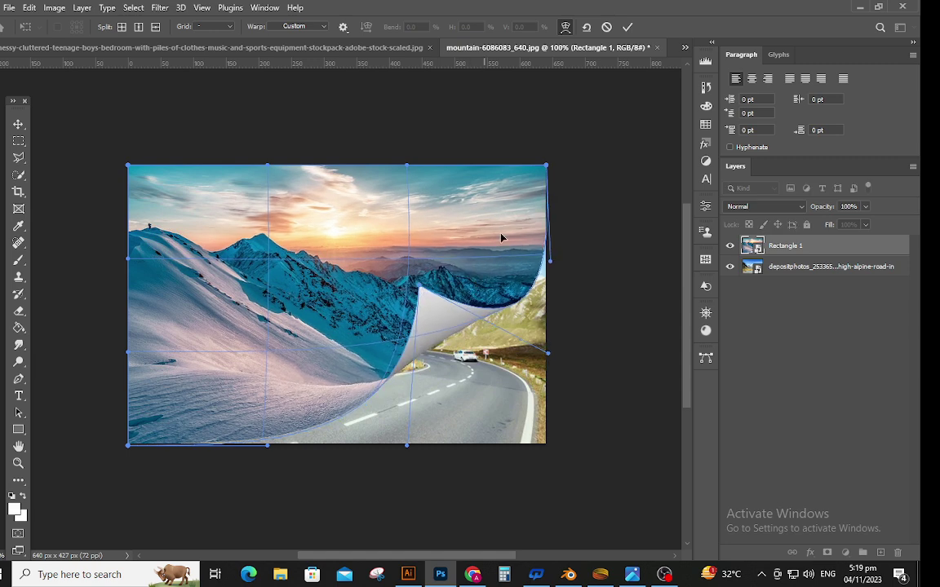
left_click(628, 28)
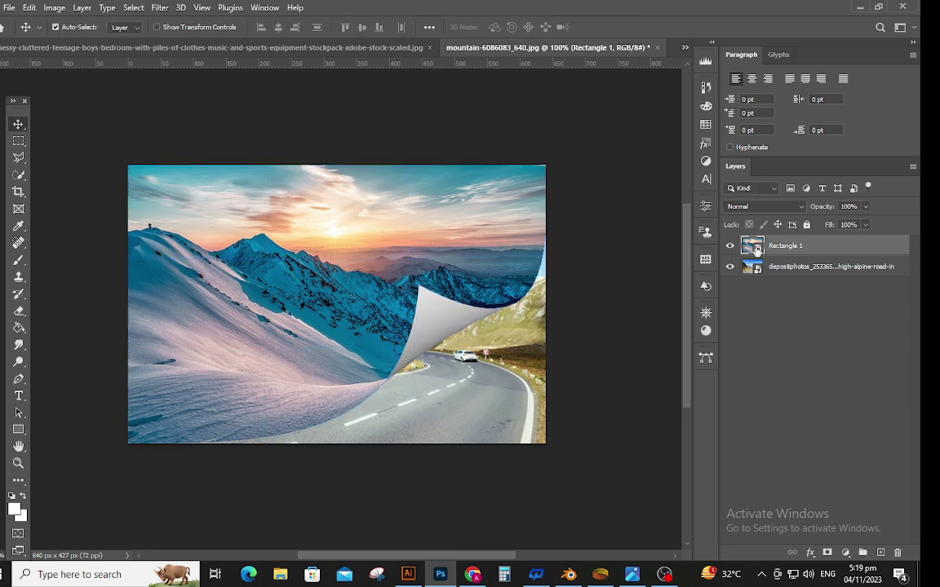
Give Rectangle 1 a Drop Shadow in Linear Burn mode at 40% opacity.
right_click(783, 249)
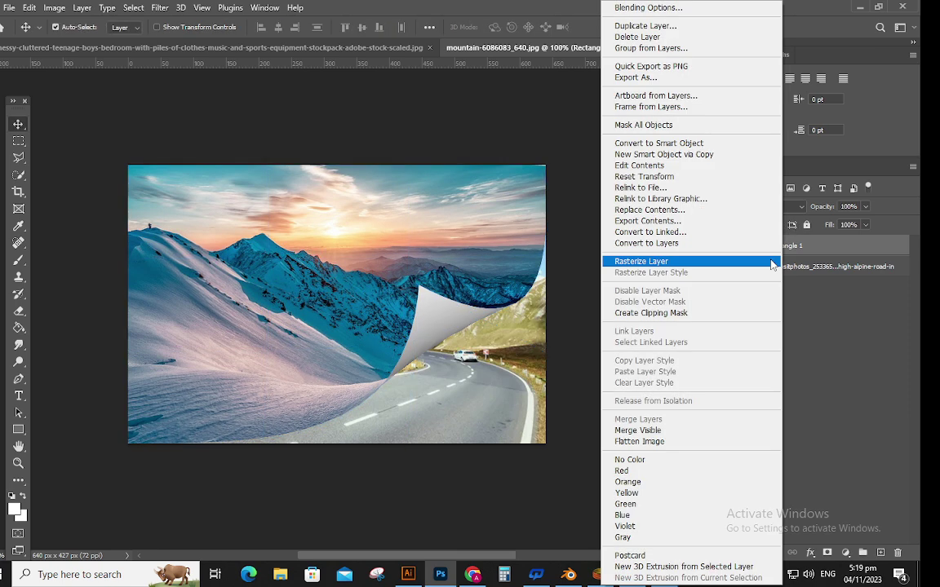
left_click(686, 7)
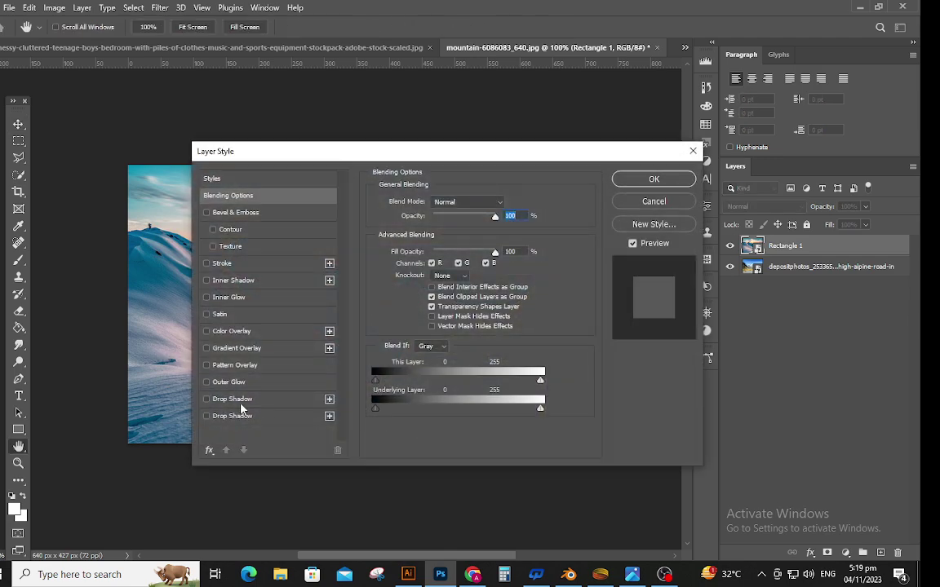
left_click(206, 400)
mouse_move(298, 153)
left_mouse_down()
mouse_move(536, 372)
mouse_move(658, 198)
left_mouse_up()
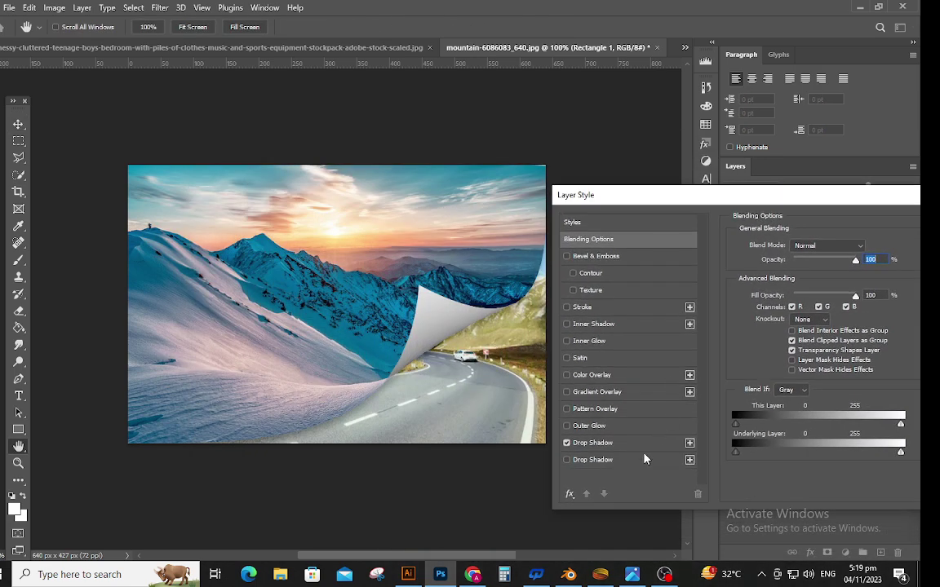
left_click(646, 447)
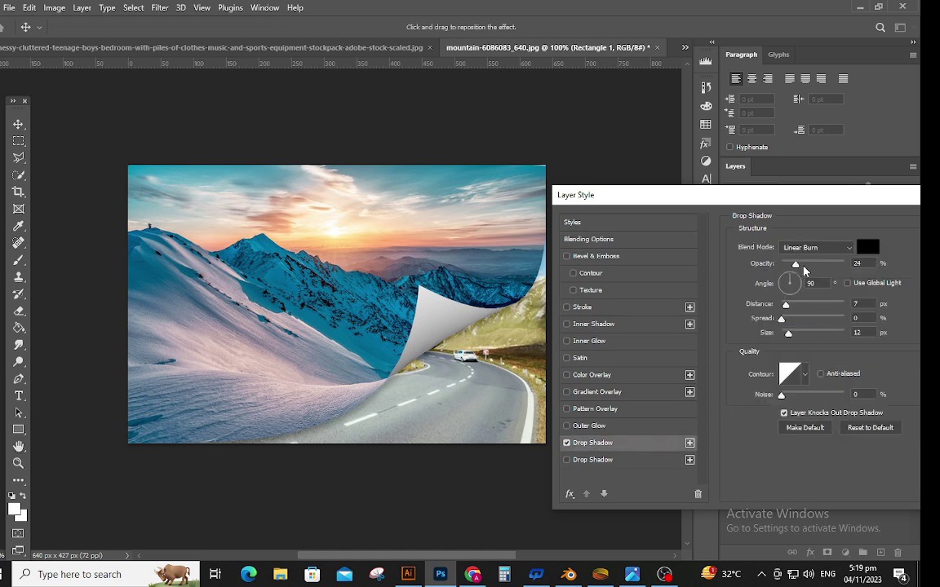
mouse_move(804, 268)
left_mouse_down()
mouse_move(821, 268)
mouse_move(806, 268)
left_mouse_up()
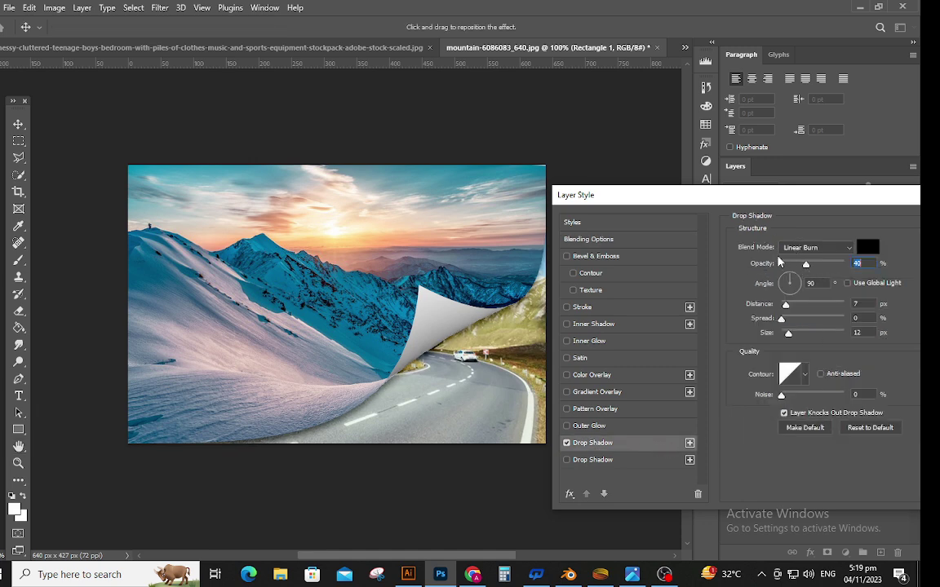
left_click_drag(660, 198, 193, 421)
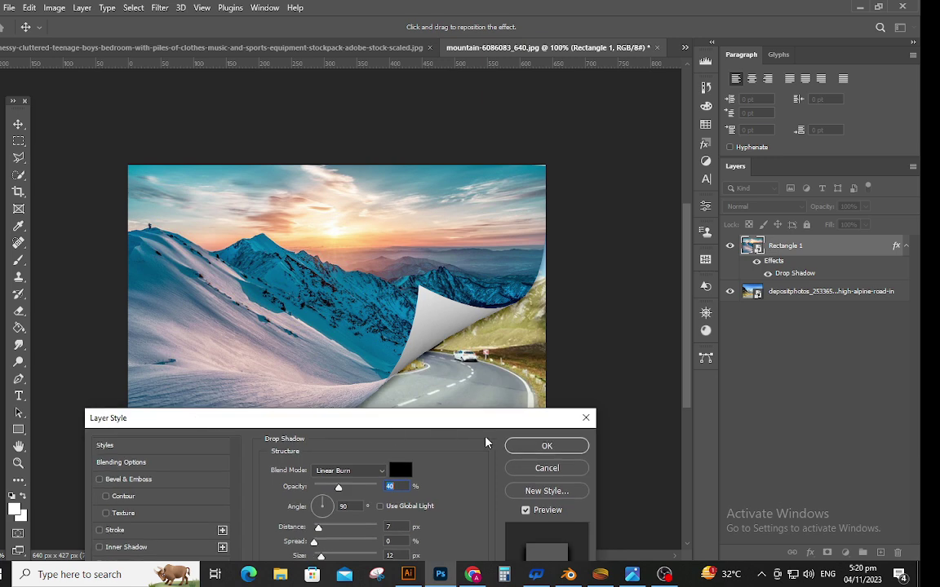
left_click(545, 447)
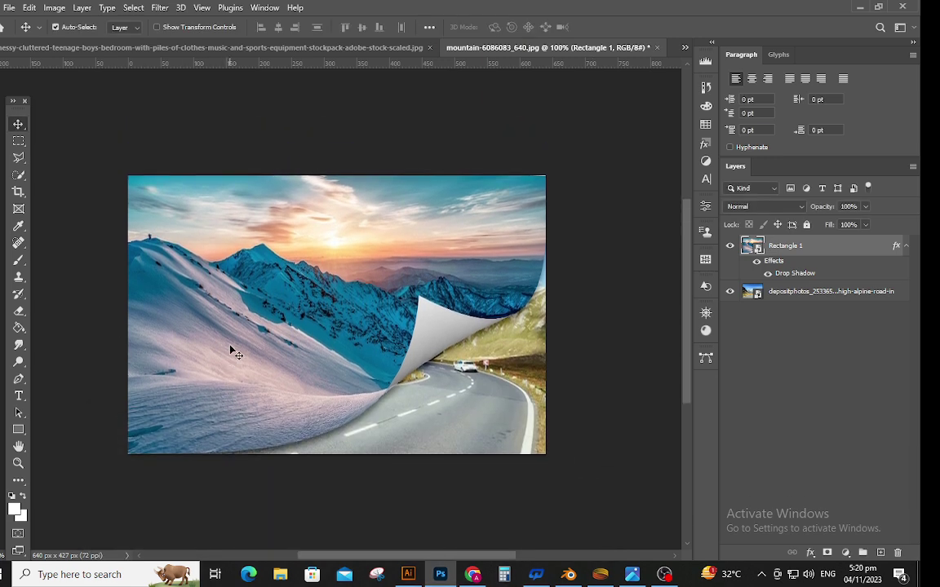
Start a Bebas Neue text layer on the snowy slope reading 'create a paper shadow effect'.
scroll(244, 359, "down", 2)
mouse_move(361, 556)
left_mouse_down()
mouse_move(335, 563)
mouse_move(347, 556)
left_mouse_up()
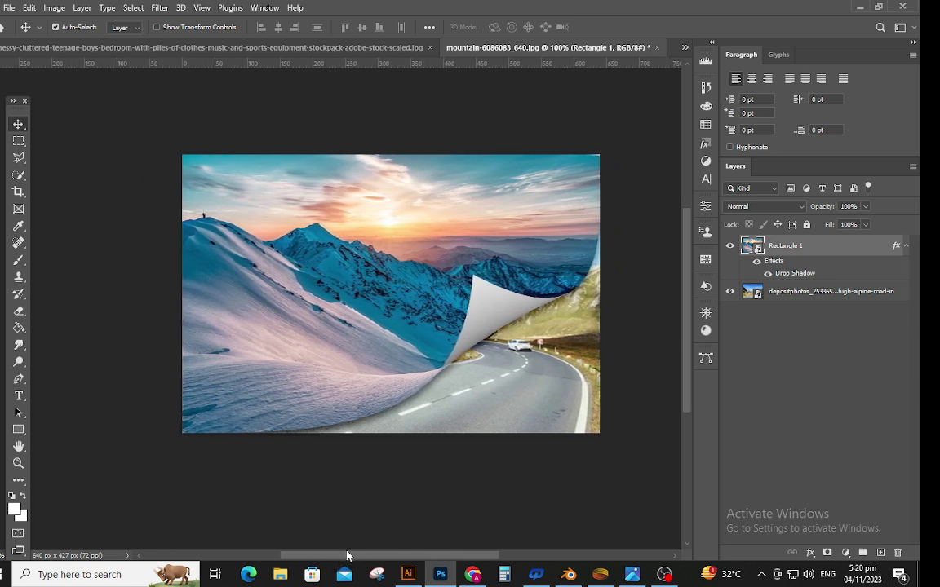
left_click(19, 397)
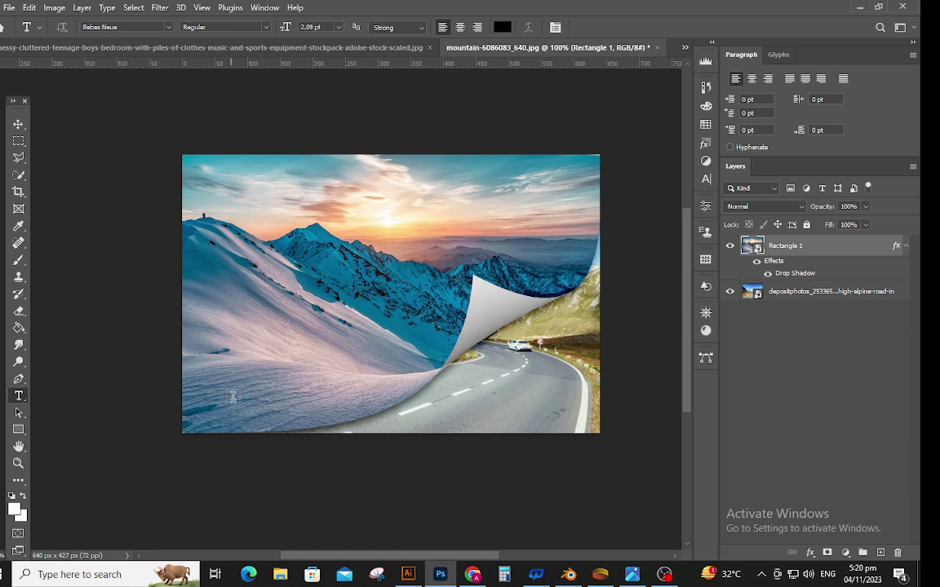
left_click(324, 344)
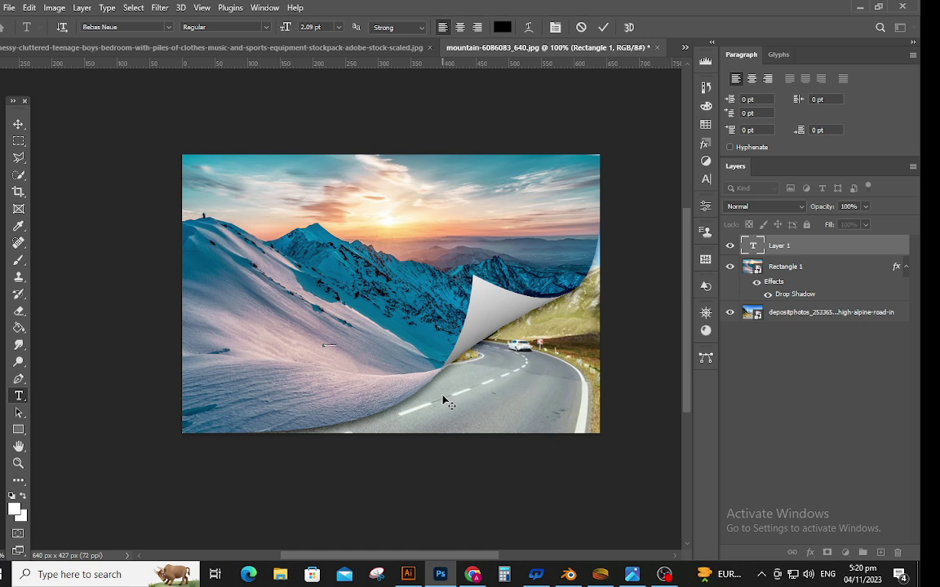
Commit the title, scale it up to about 40.57 pt, and move it to the upper-left sky.
key("ctrl+Return")
key("v")
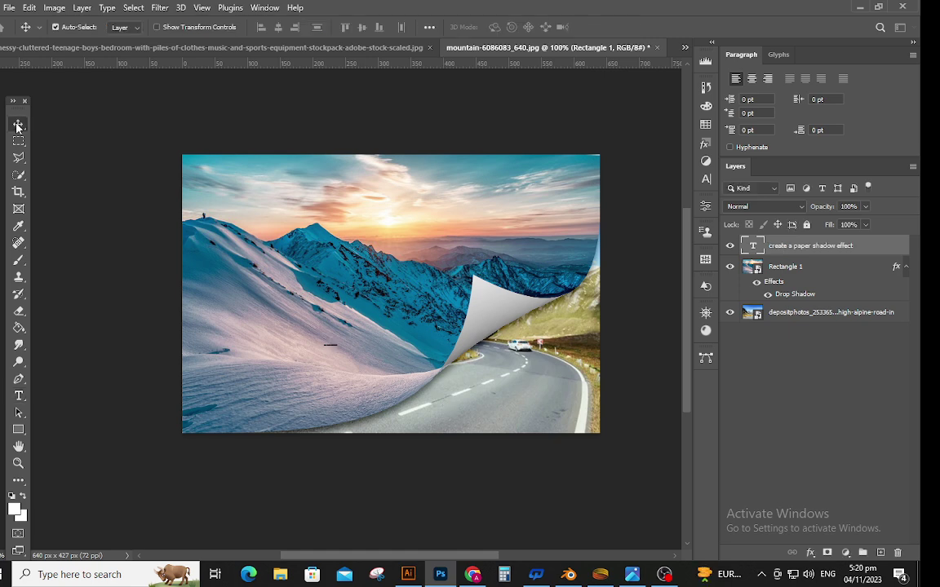
key("ctrl+t")
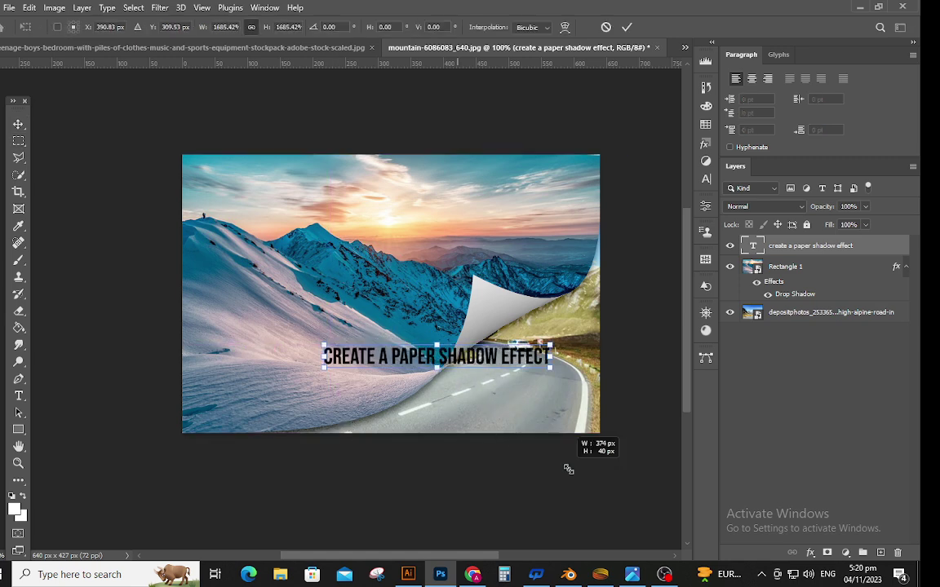
left_click_drag(341, 350, 589, 469)
left_click_drag(482, 367, 352, 201)
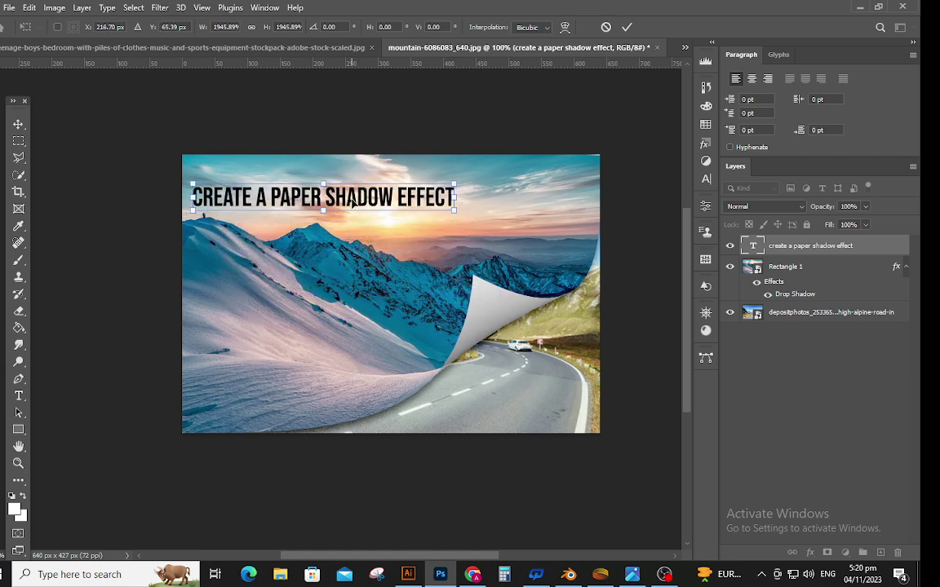
left_click(627, 27)
Break the headline into three lines: CREATE A / PAPER SHADOW / EFFECT.
left_click(19, 396)
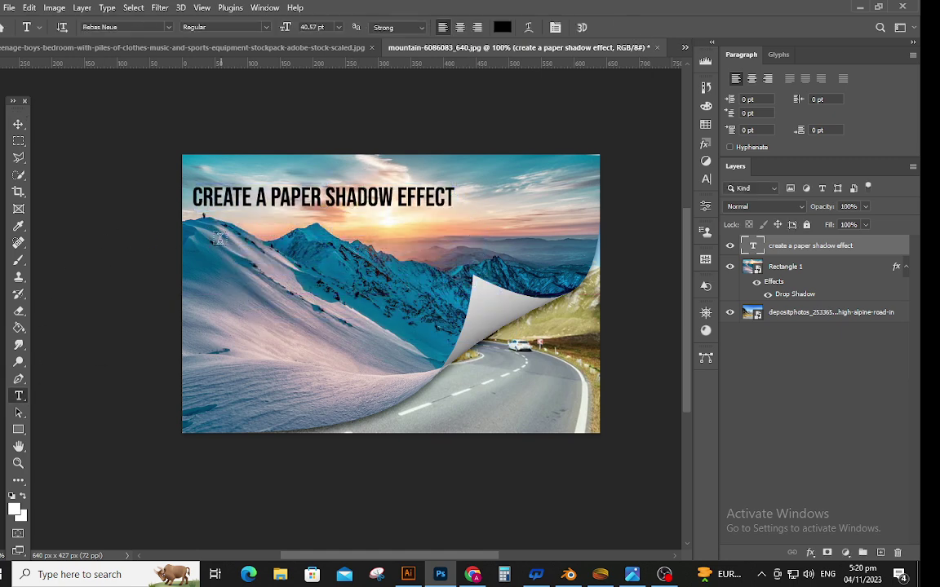
left_click(277, 193)
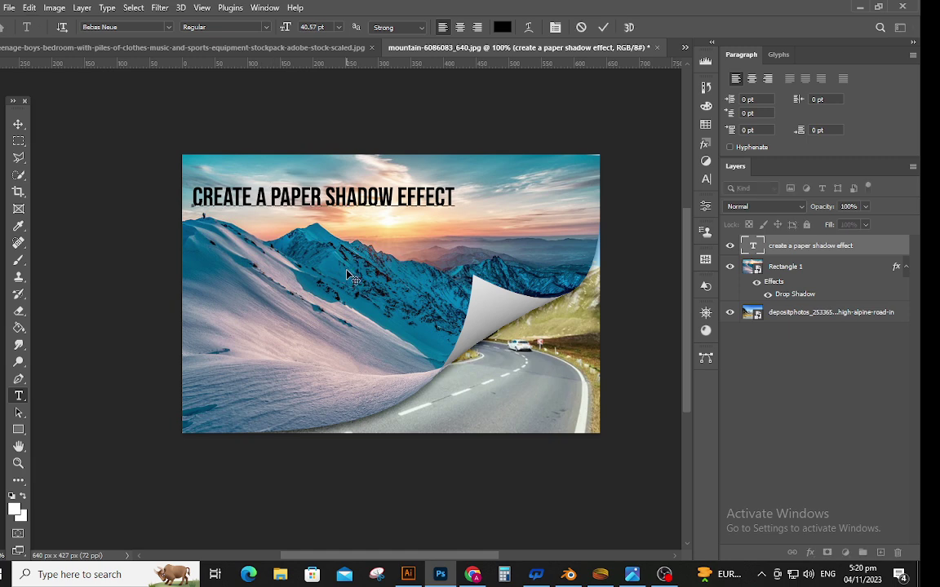
key("Return")
left_click(317, 219)
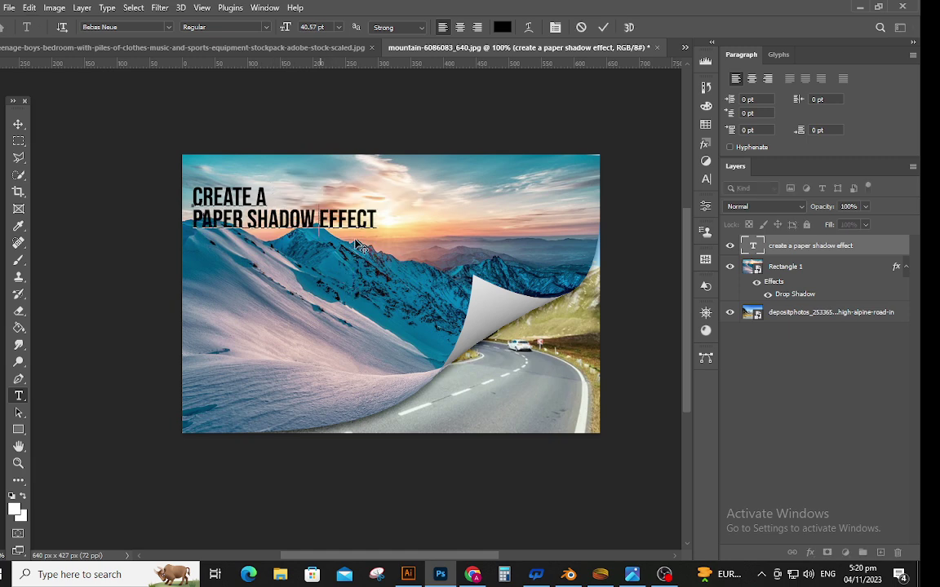
key("Return")
left_click(18, 124)
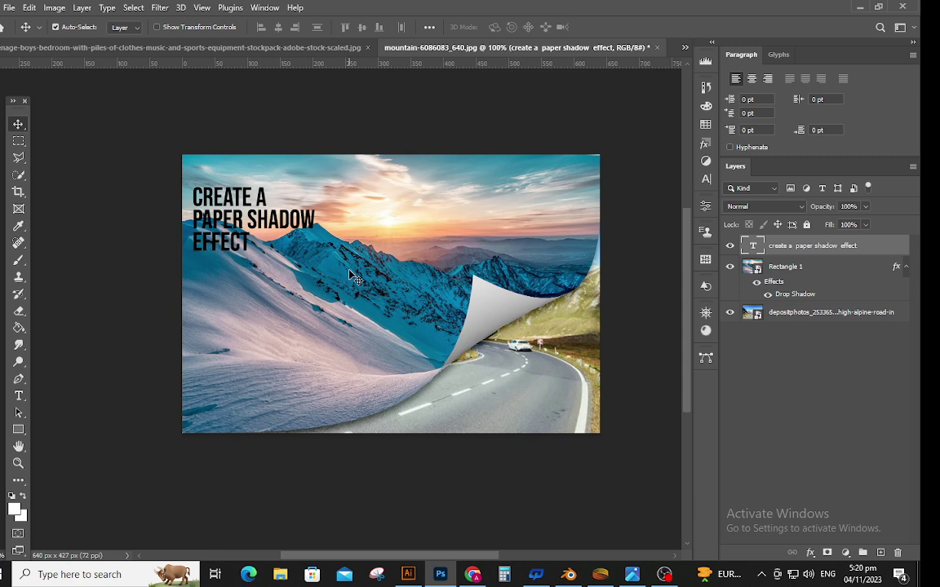
Scale the three-line headline up to about 165%.
key("ctrl+t")
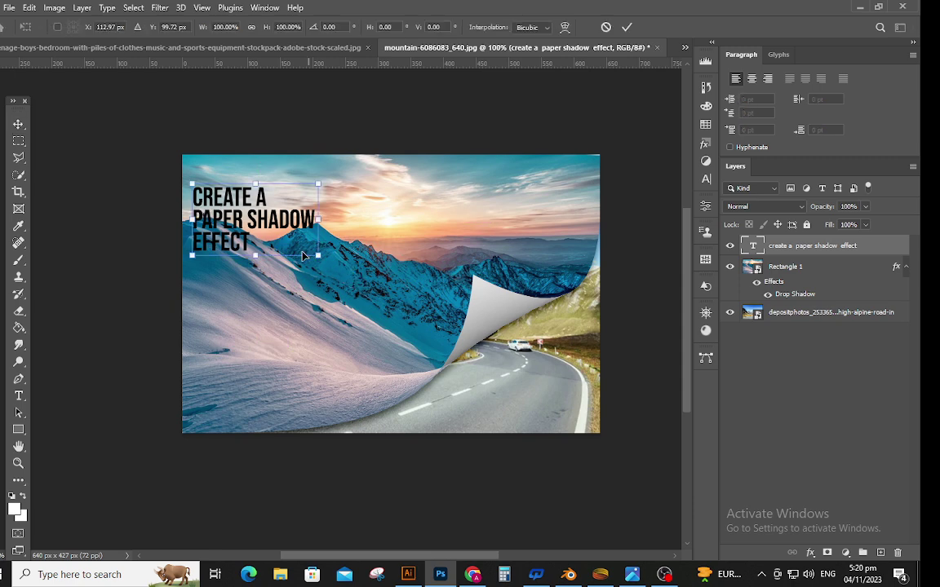
left_click_drag(317, 256, 419, 312)
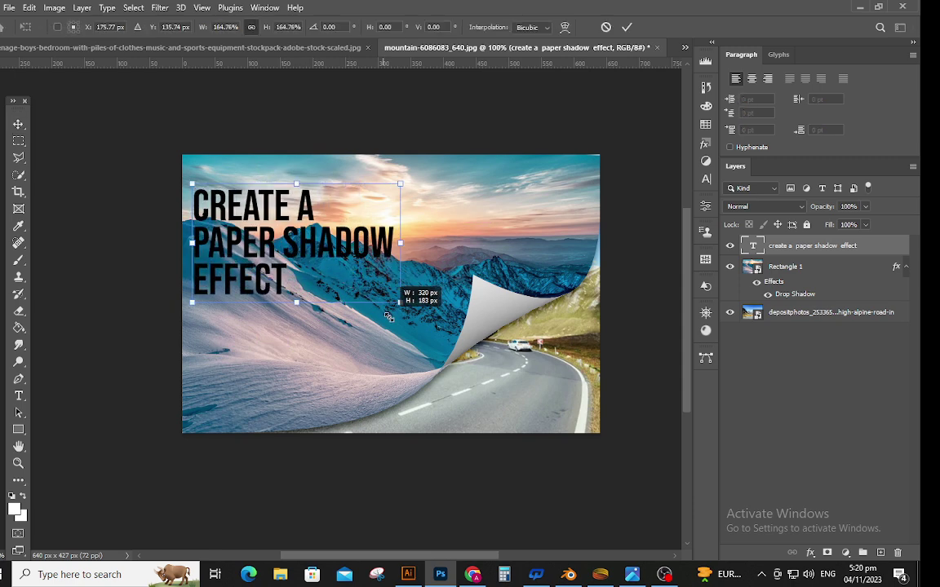
left_click(627, 27)
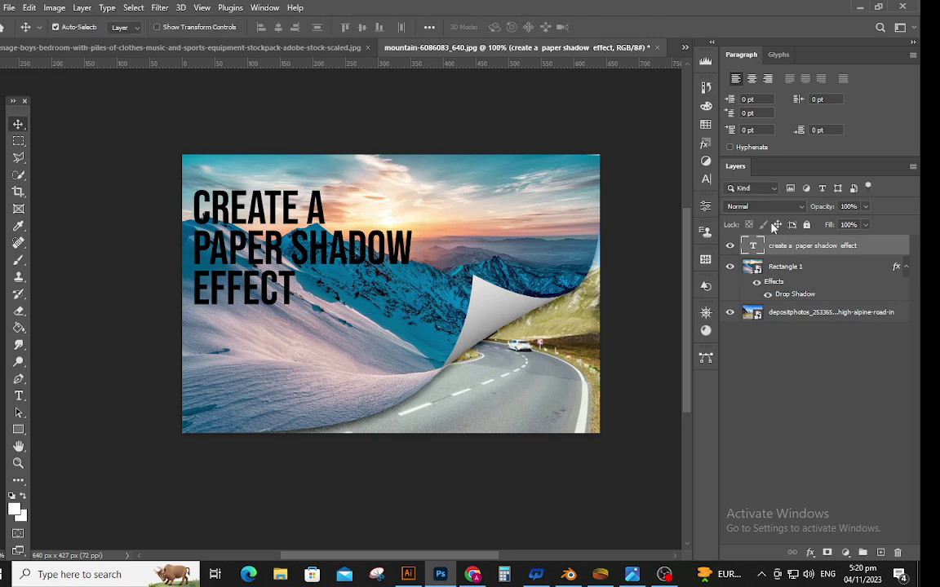
Add an Outer Glow to the headline's layer style.
right_click(779, 245)
left_click(657, 18)
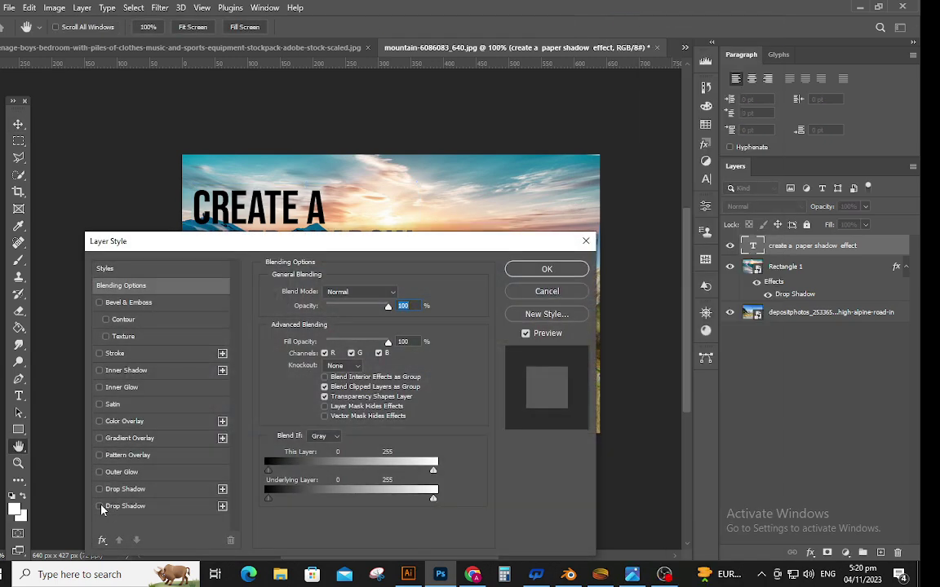
left_click(99, 472)
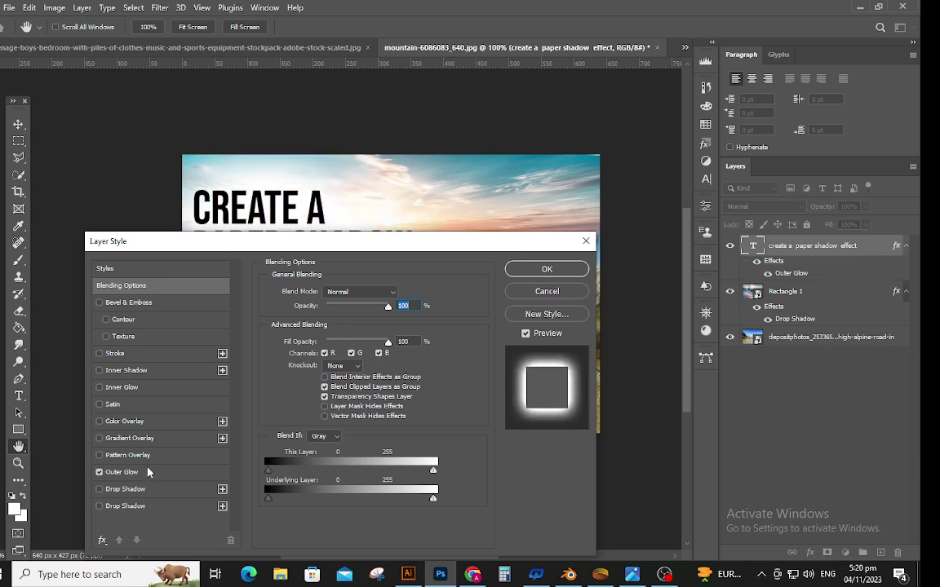
left_click_drag(155, 248, 446, 279)
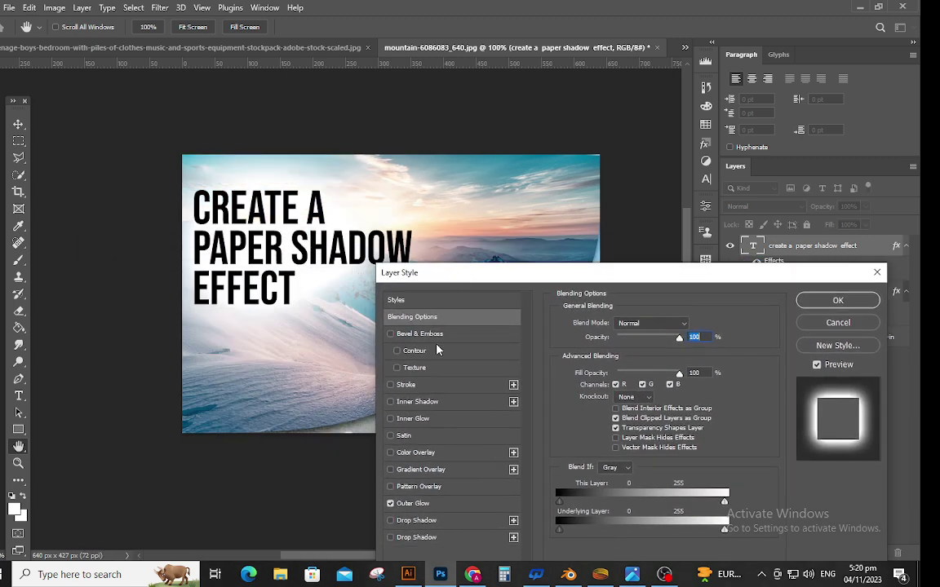
Add an Outer Bevel & Emboss to the headline with 70 px size.
left_click(390, 335)
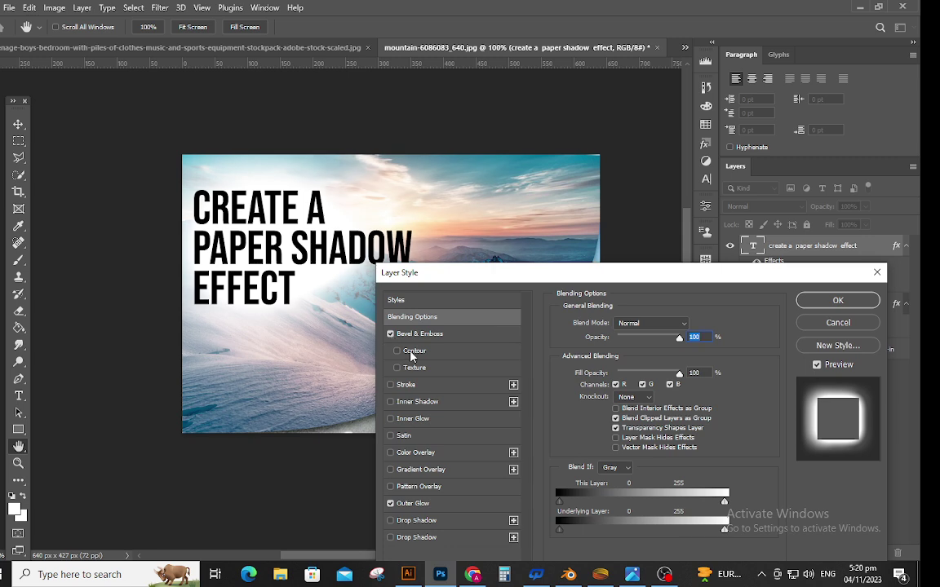
left_click(493, 337)
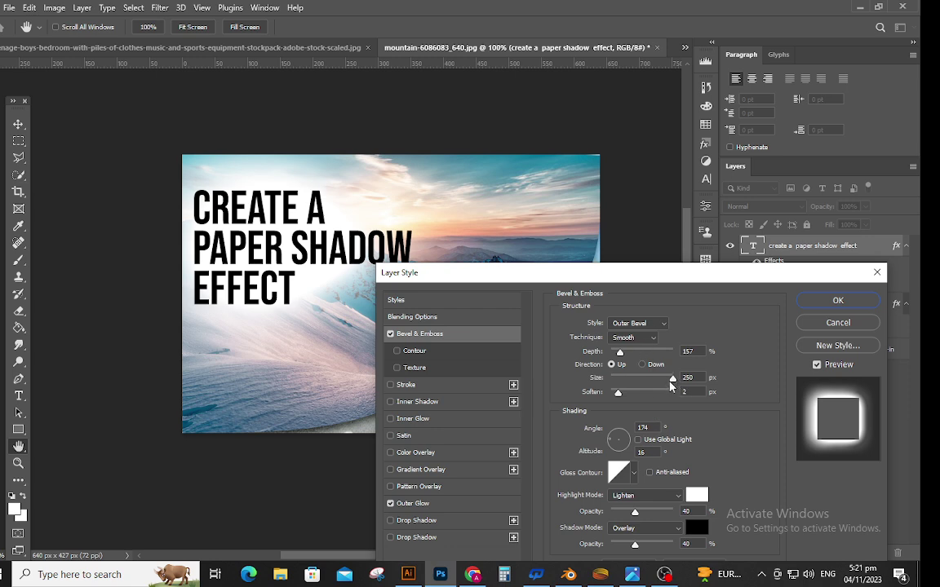
left_click_drag(671, 385, 633, 383)
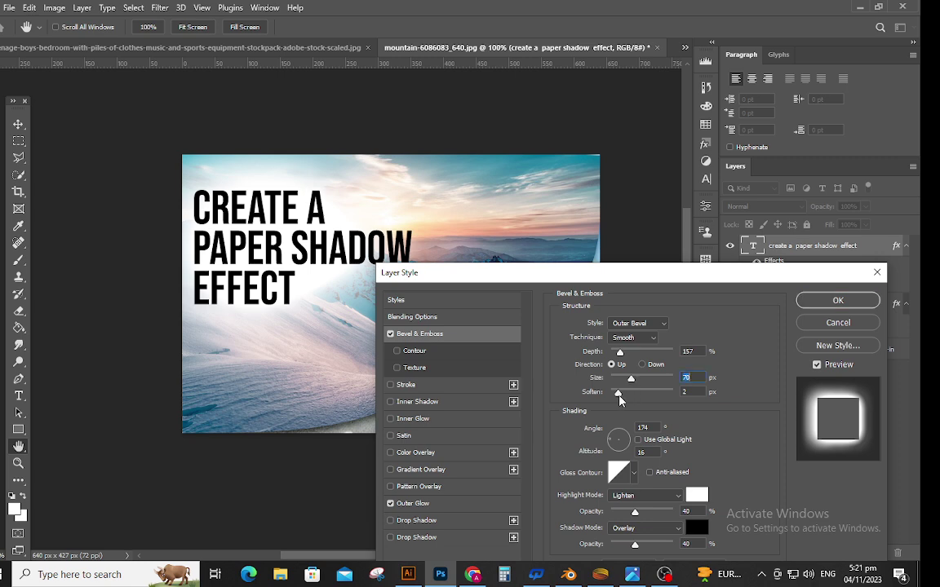
left_click(618, 393)
Enable the bevel Texture, then set the bevel to 155 px size and 1 px soften.
left_click(454, 369)
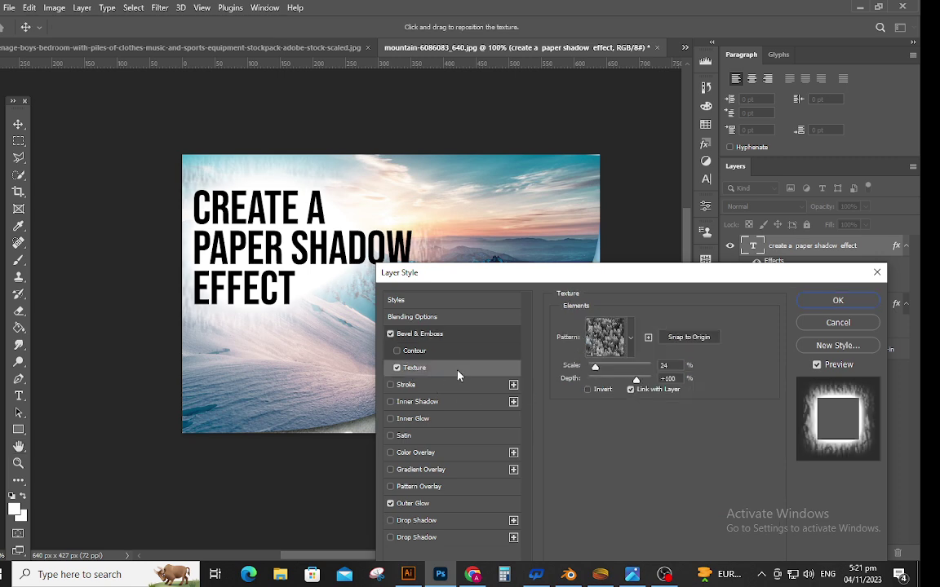
left_click_drag(448, 276, 560, 267)
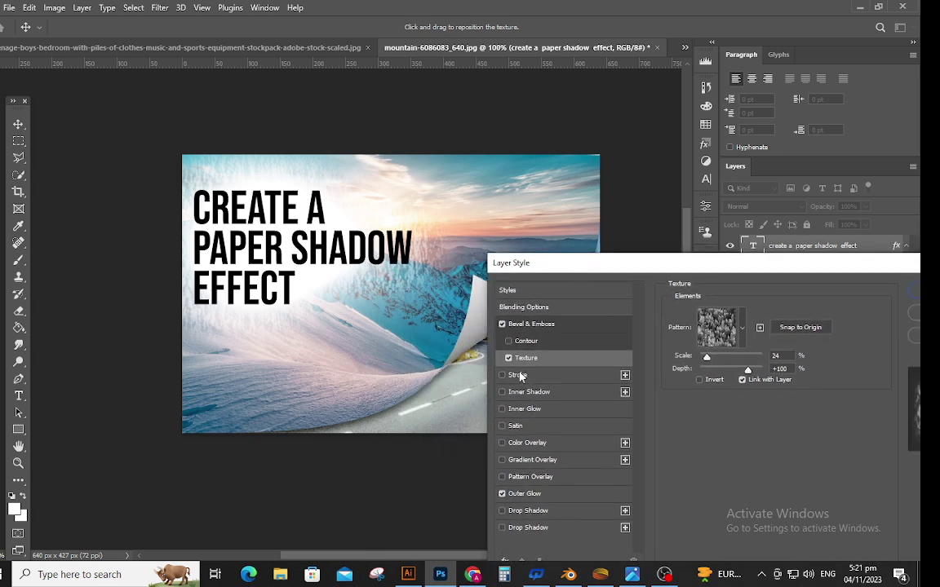
left_click(560, 327)
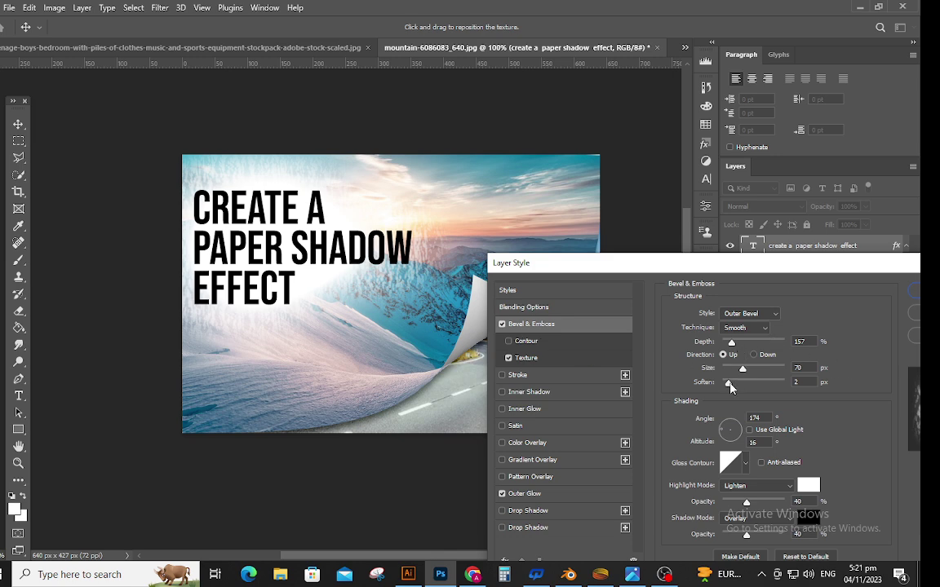
left_click_drag(730, 388, 727, 388)
left_click(766, 369)
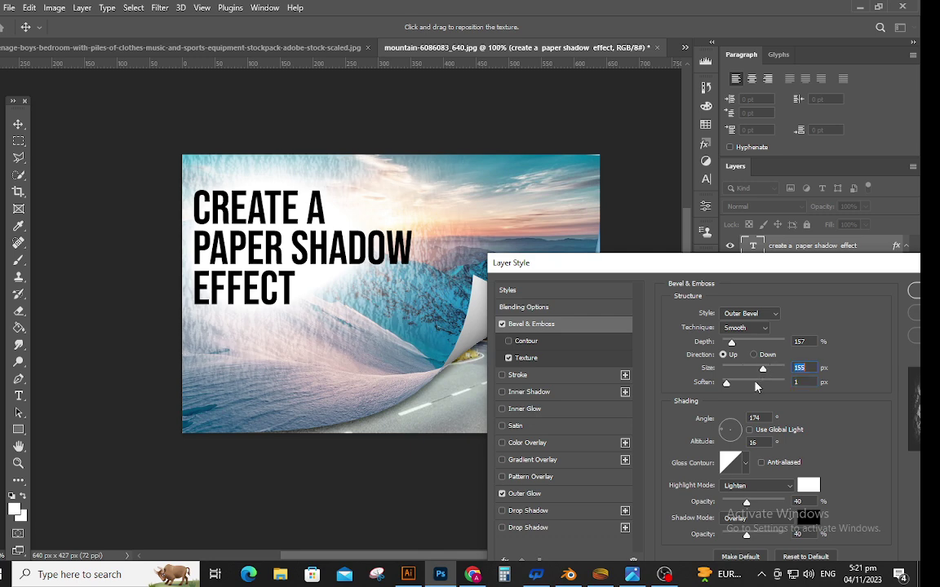
left_click(503, 495)
Raise the headline's Outer Glow opacity to 88%, moving the dialog to reveal the curled corner.
left_click(559, 495)
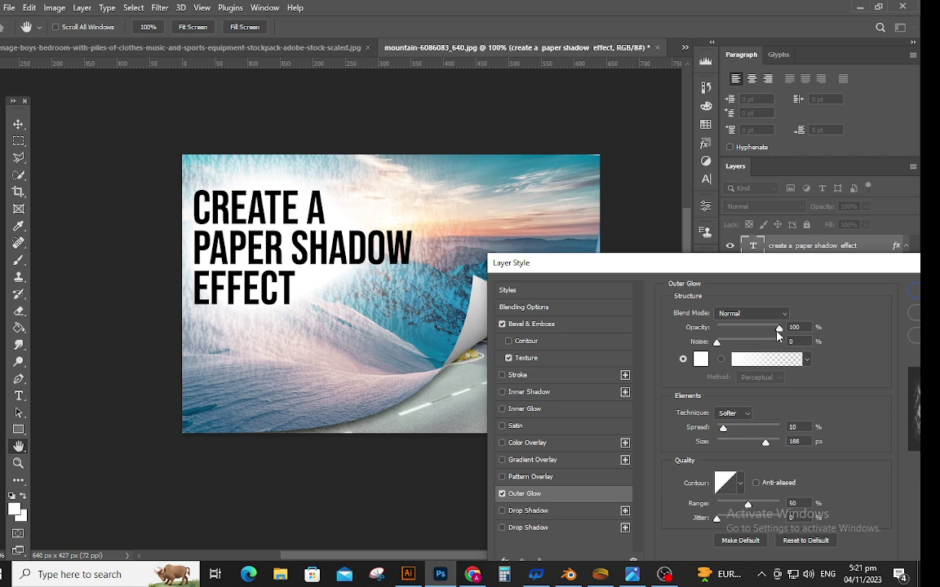
left_click_drag(759, 332, 773, 330)
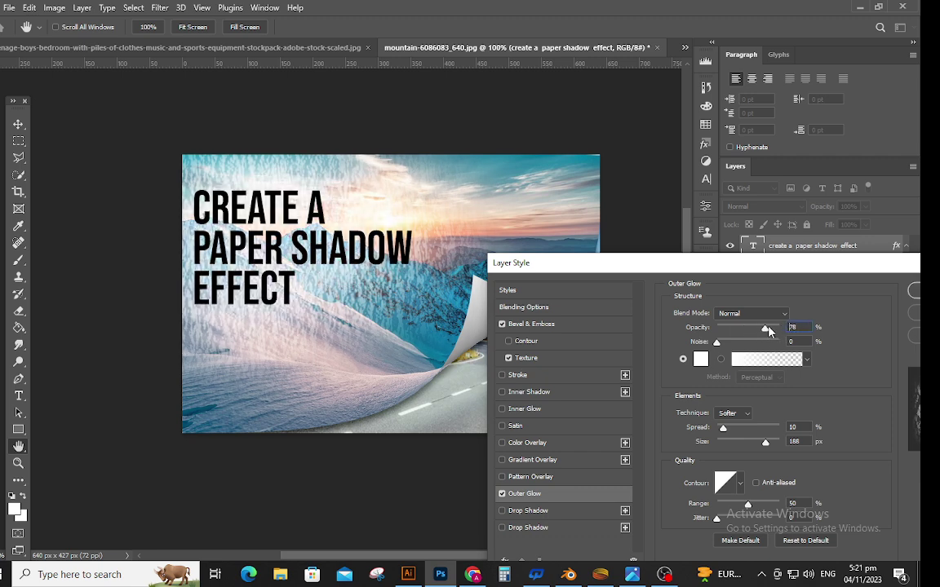
left_click_drag(633, 265, 253, 366)
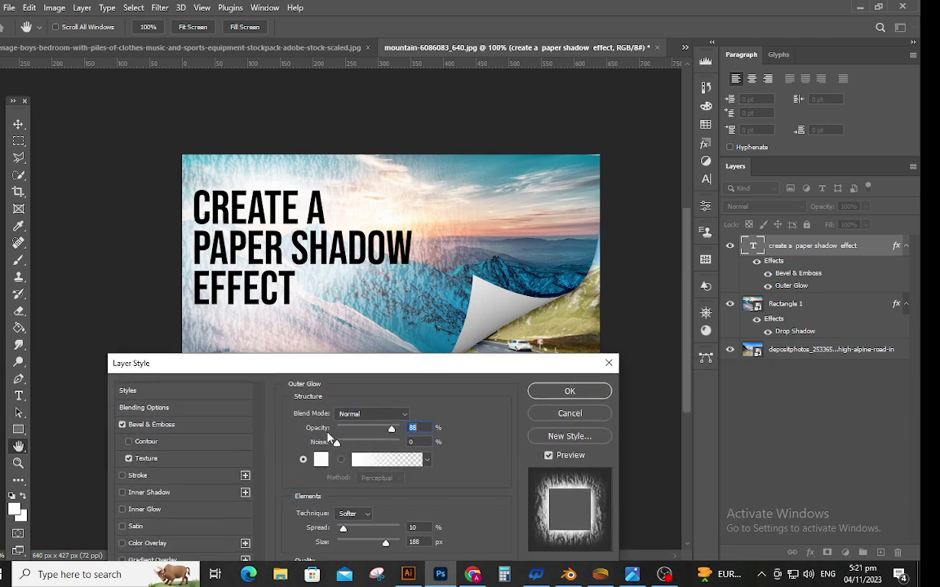
Preview Dissolve and Overlay blends for the glow, then return it to Normal.
left_click(363, 414)
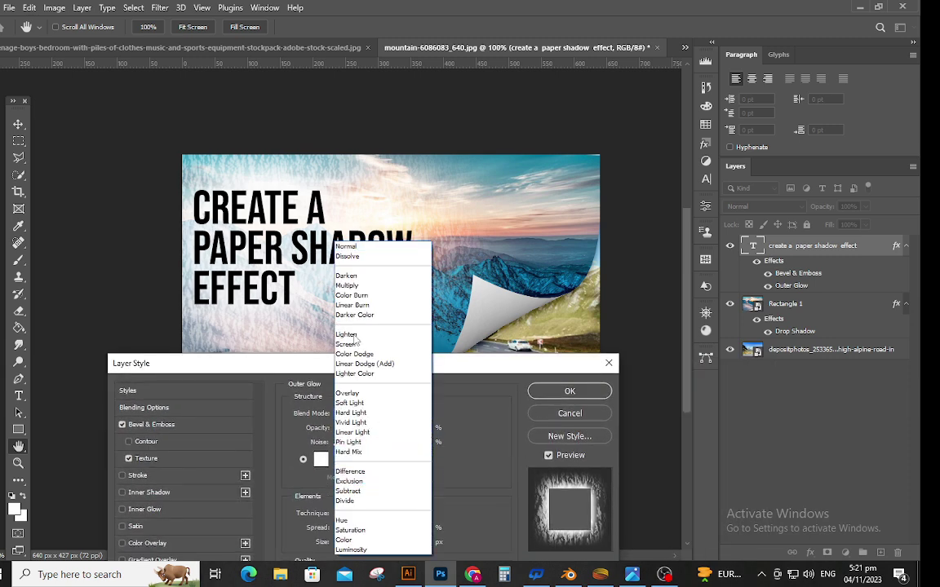
left_click(359, 256)
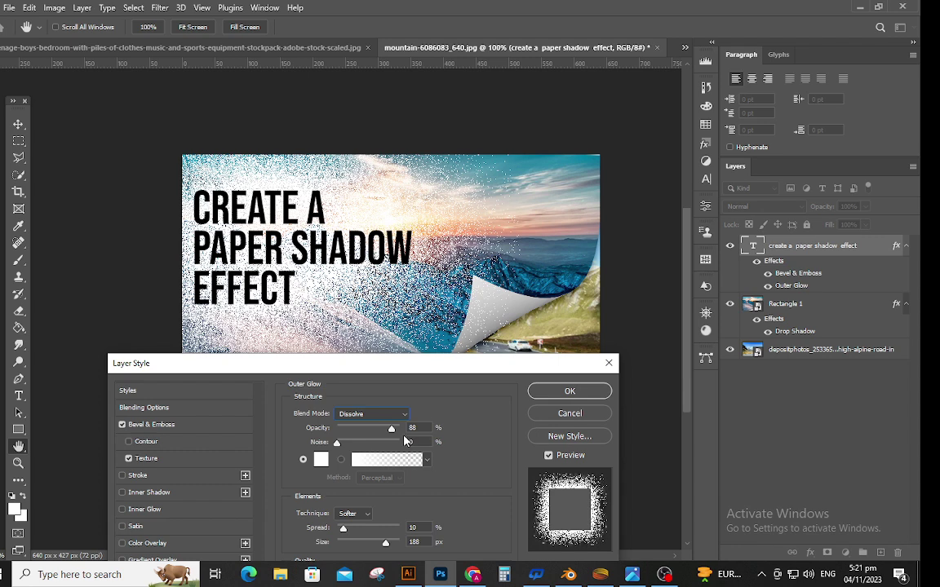
left_click(371, 414)
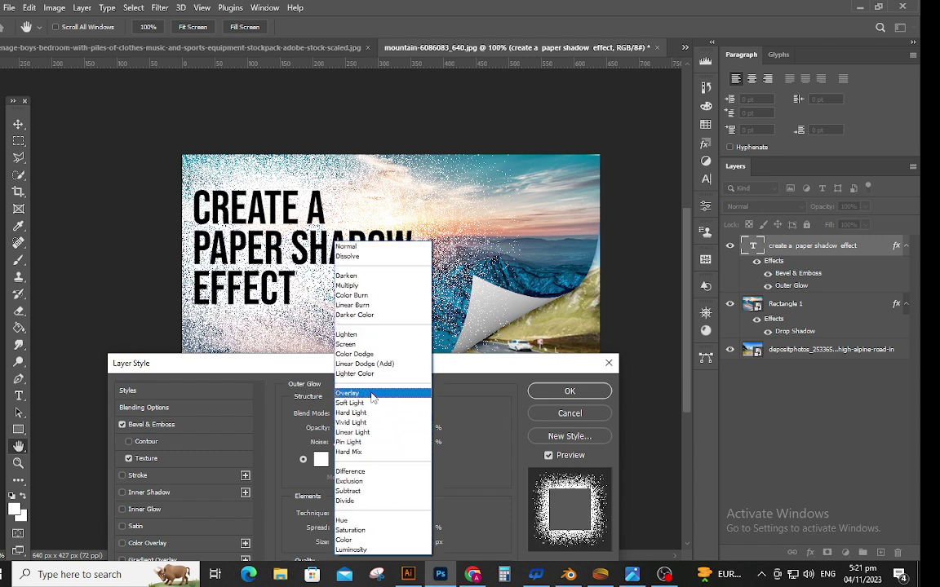
left_click(372, 396)
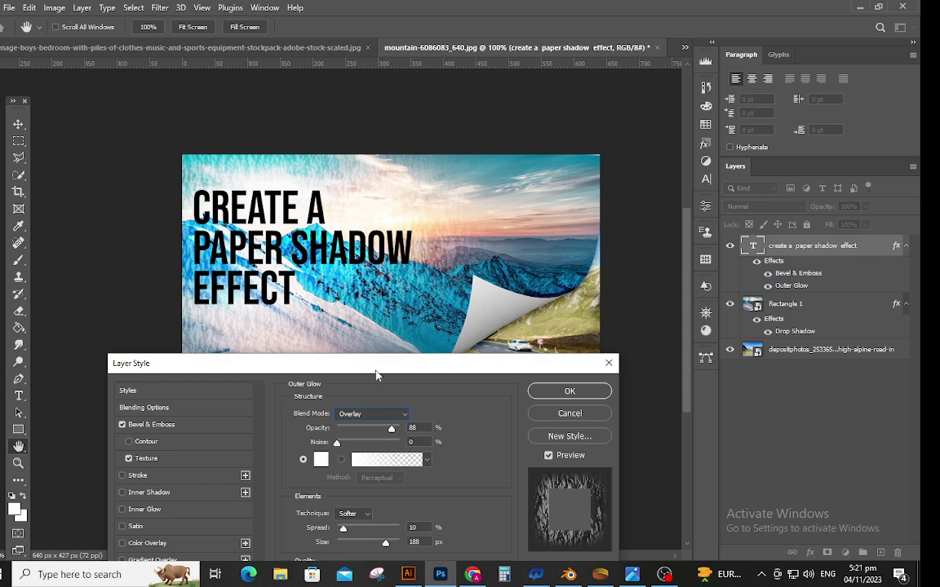
mouse_move(376, 375)
left_mouse_down()
mouse_move(709, 299)
mouse_move(580, 327)
left_mouse_up()
left_click(604, 368)
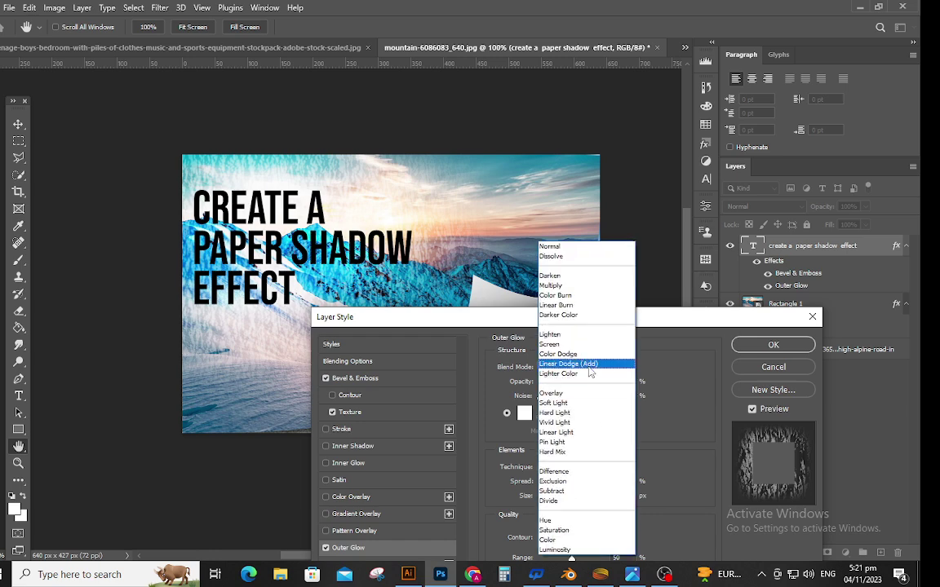
left_click(523, 245)
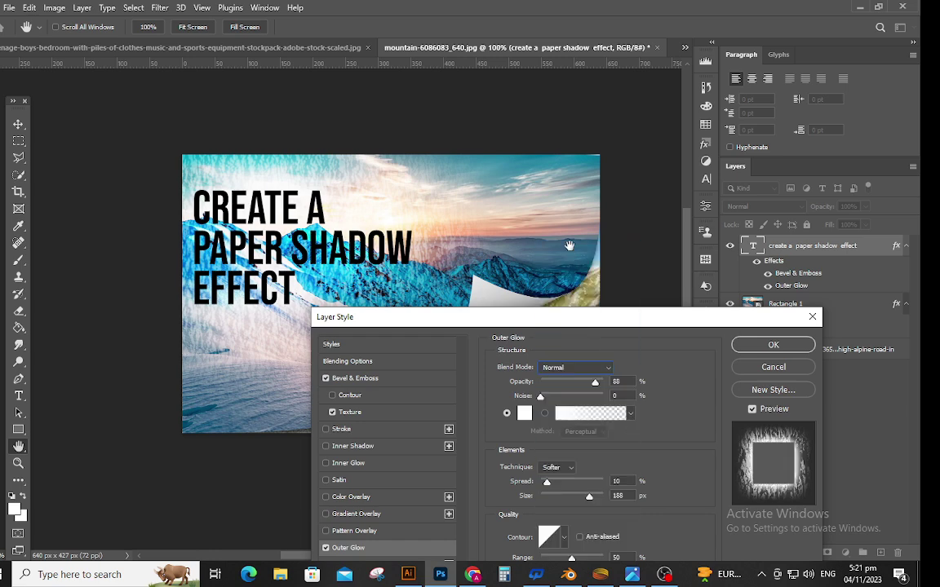
Apply the Bevel & Emboss and Outer Glow style, check edge distances, and view the whole image.
left_click(771, 345)
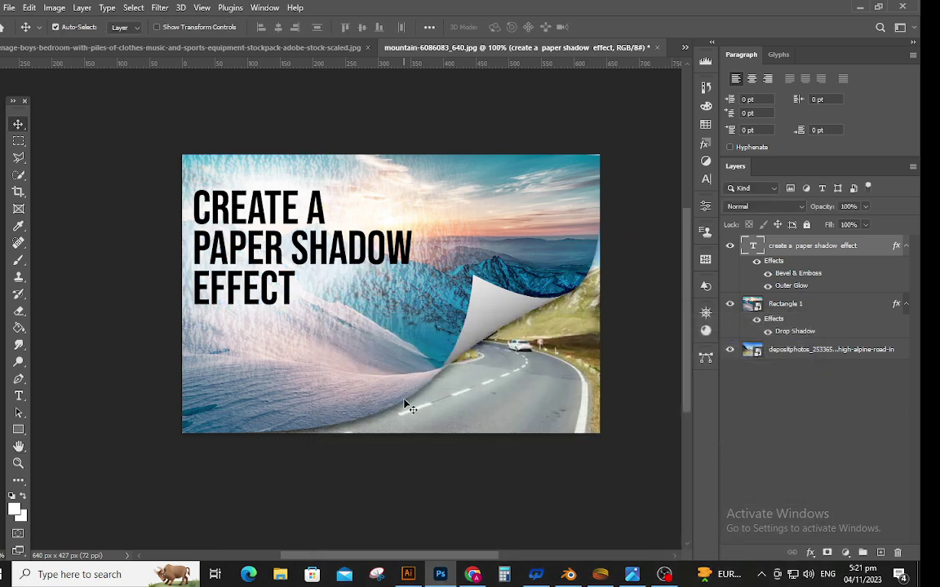
key("ctrl")
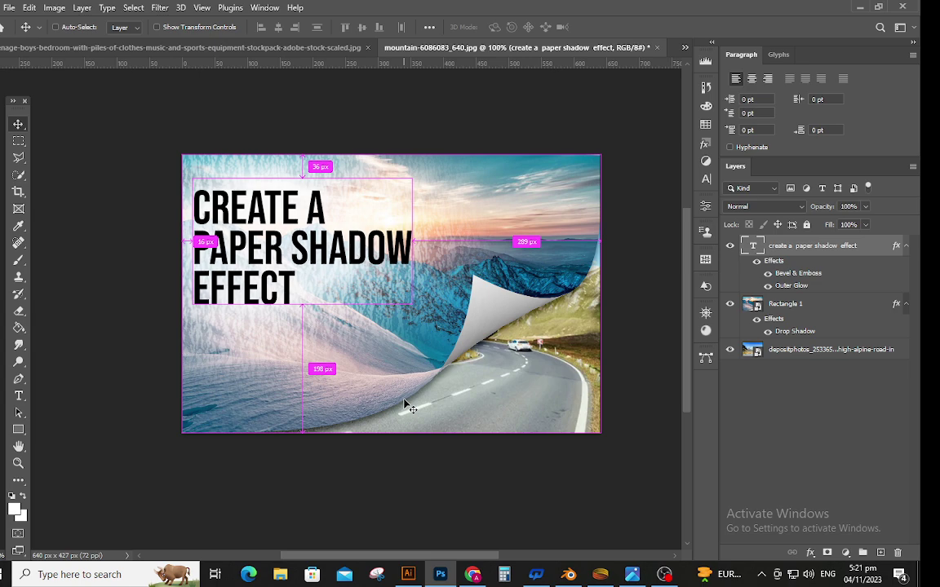
key("ctrl+plus")
key("ctrl+minus")
key("ctrl+minus")
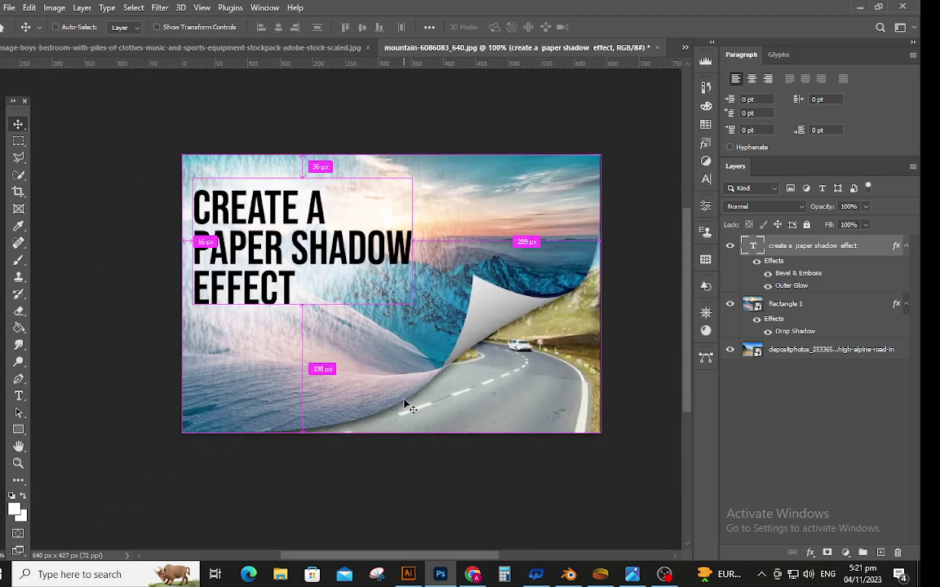